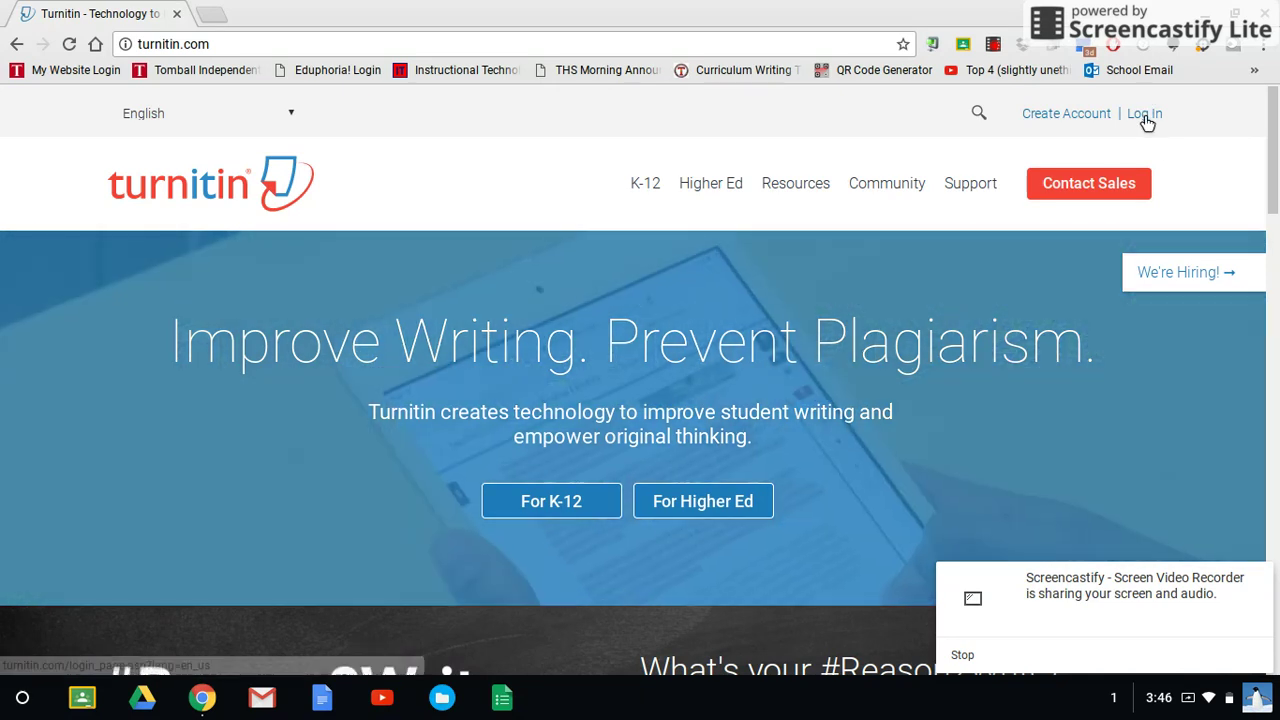
Step: Log in to Turnitin with the saved account e-mail and password
click(1145, 116)
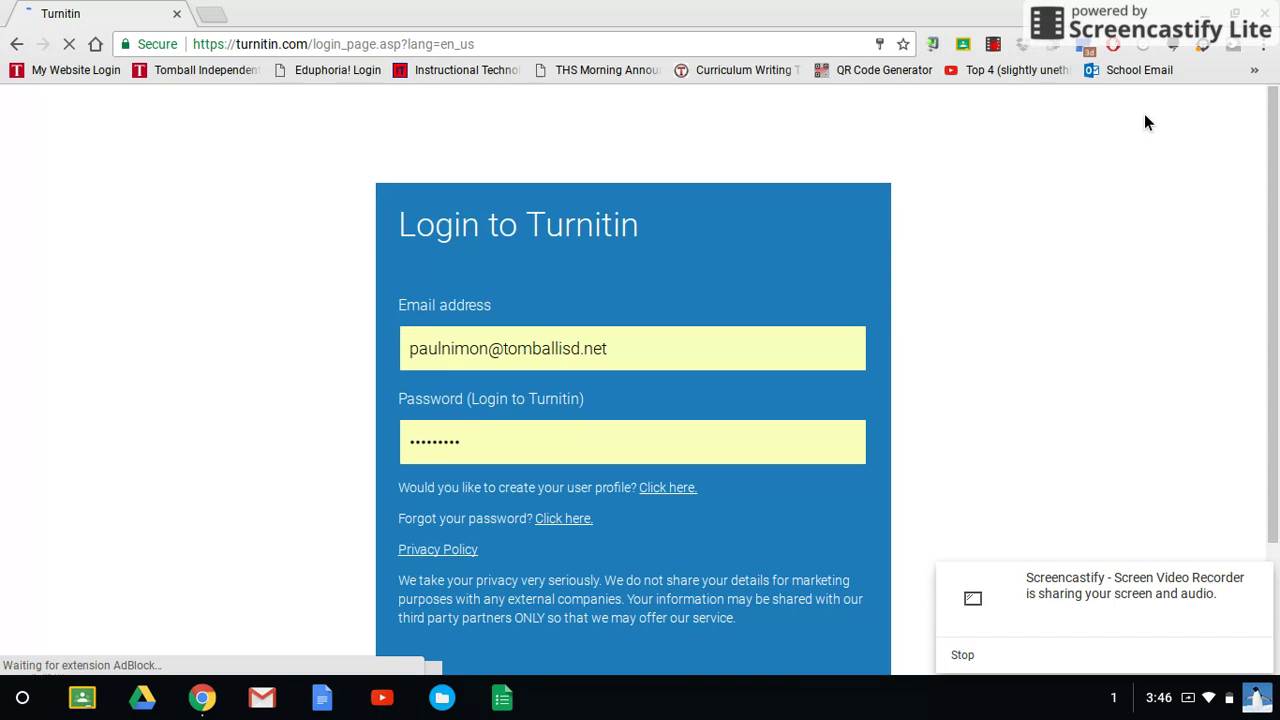
click(645, 352)
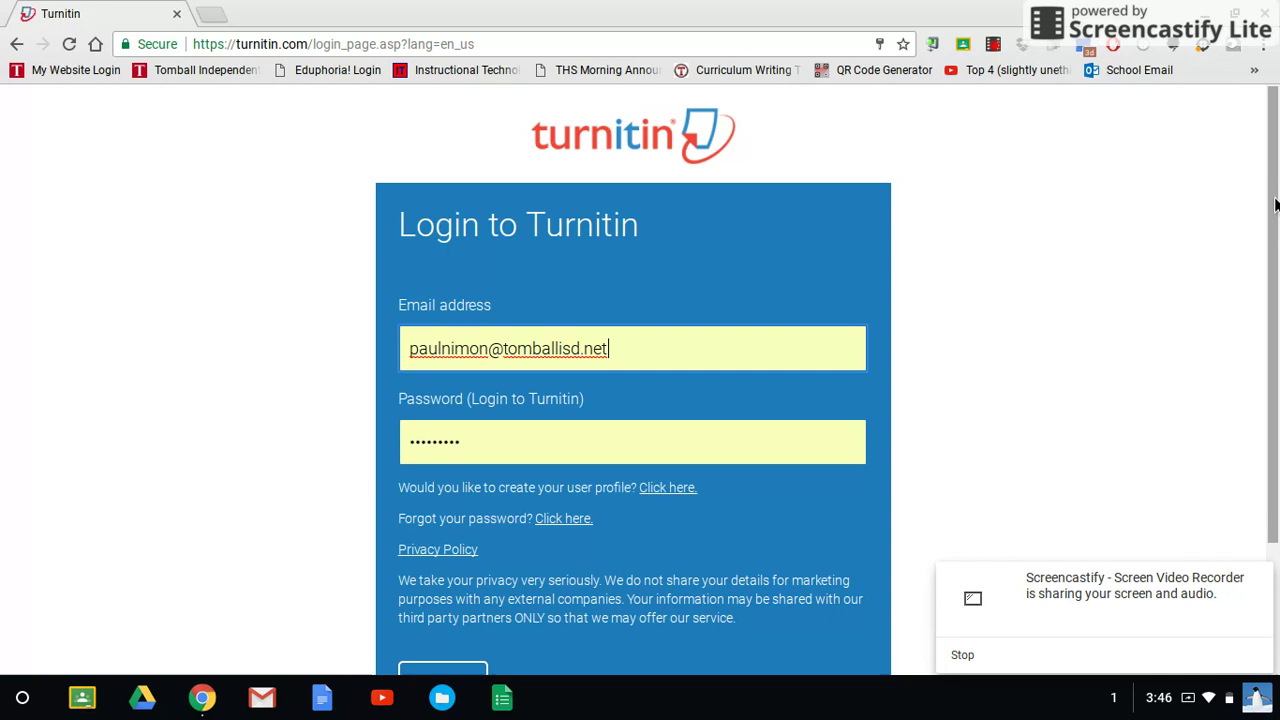
drag(1274, 205, 1276, 300)
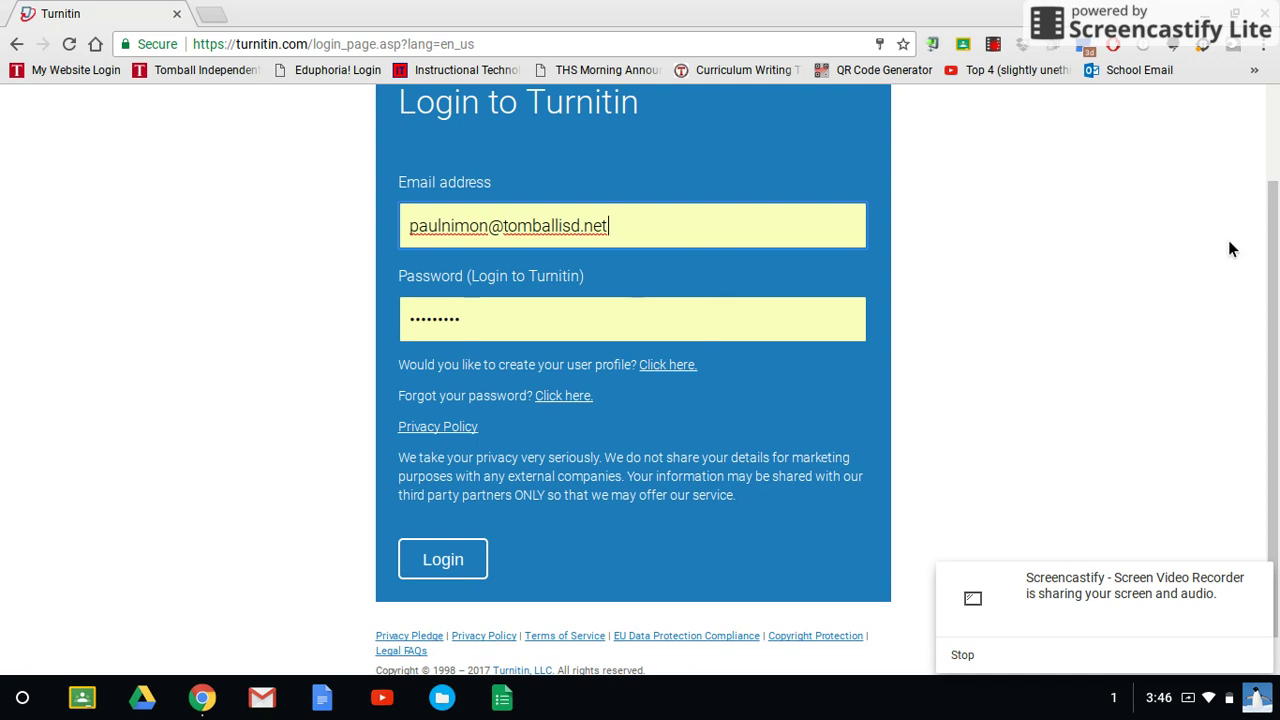
drag(1271, 251, 1272, 168)
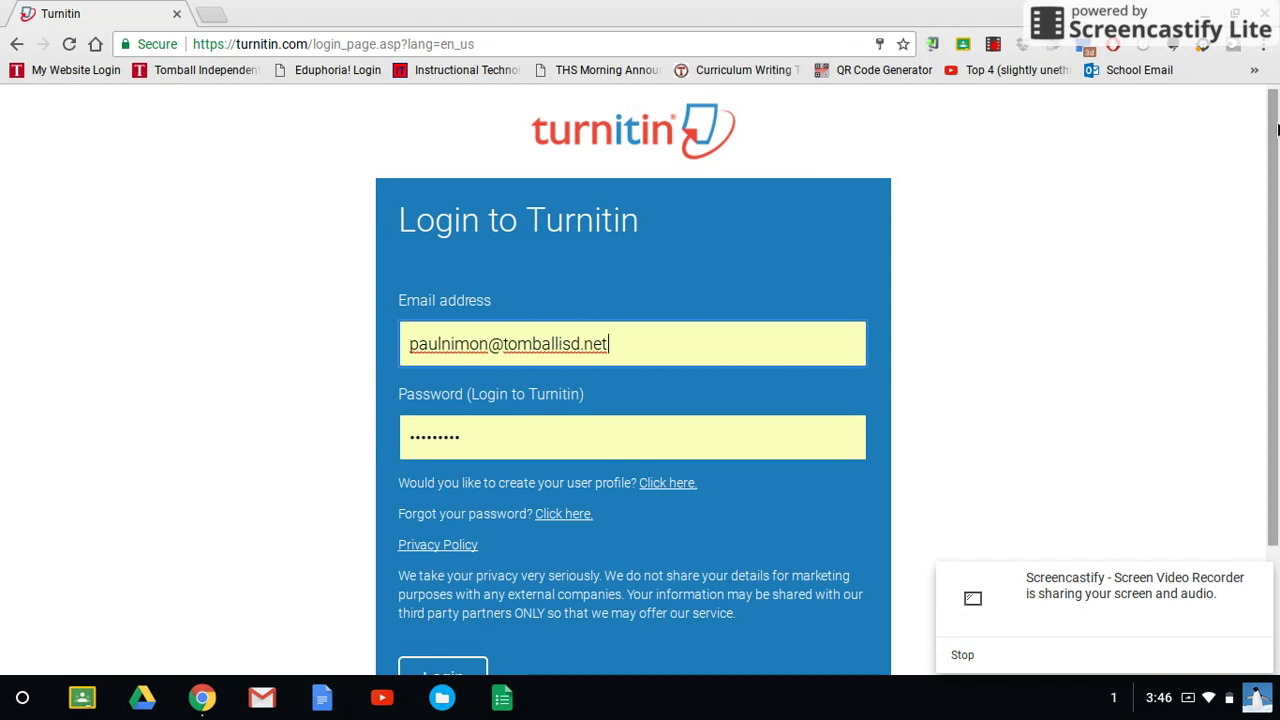
drag(1276, 128, 1276, 215)
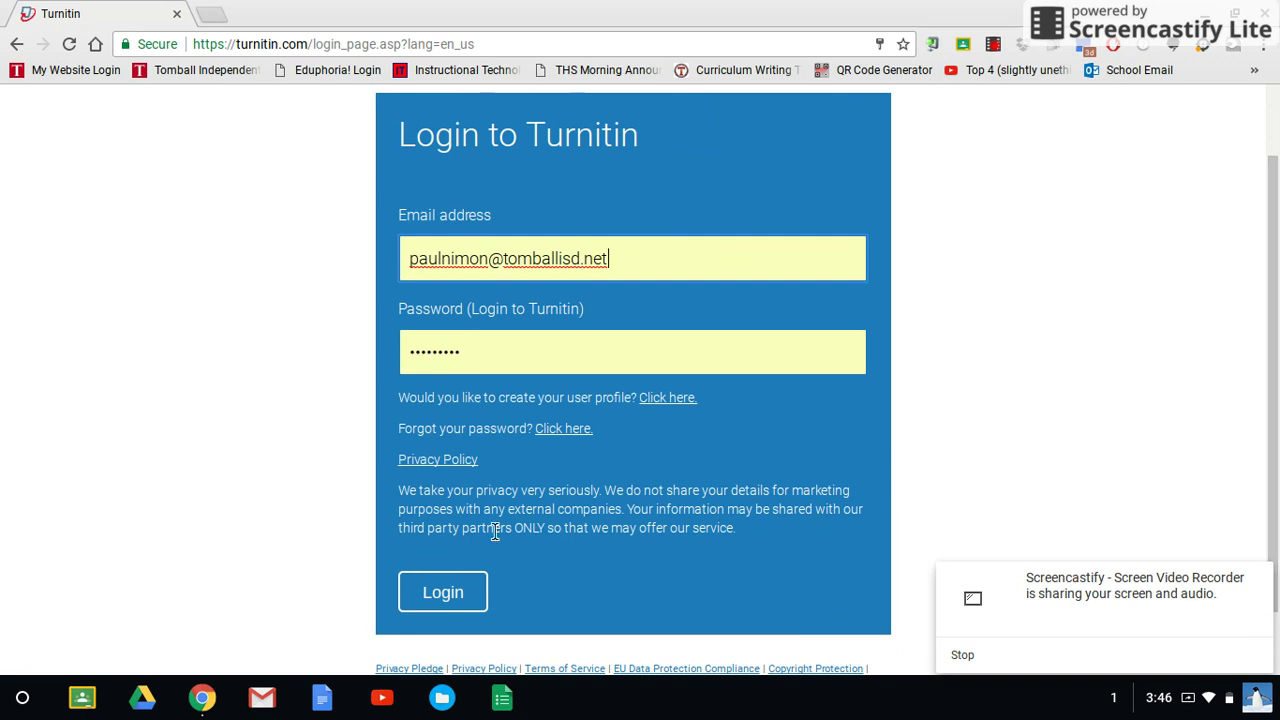
click(446, 600)
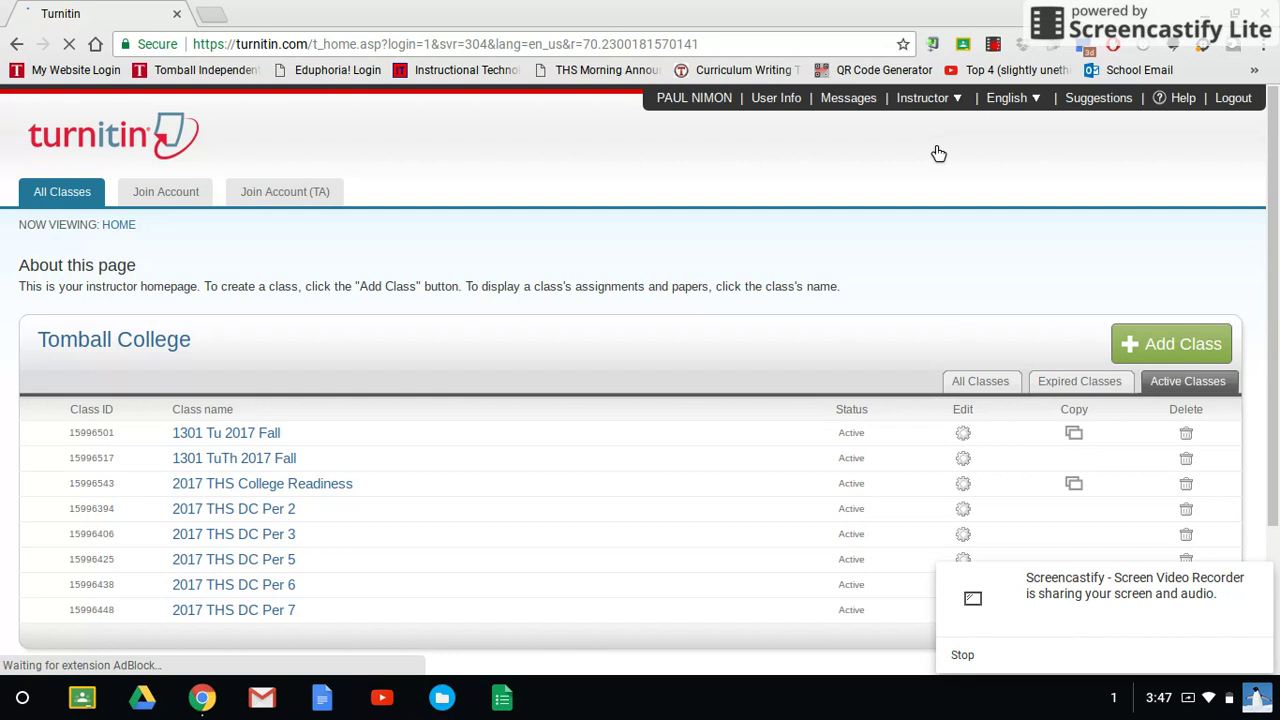
Step: Switch from the instructor to the student view and open the 2017 THS College Readiness class
click(957, 100)
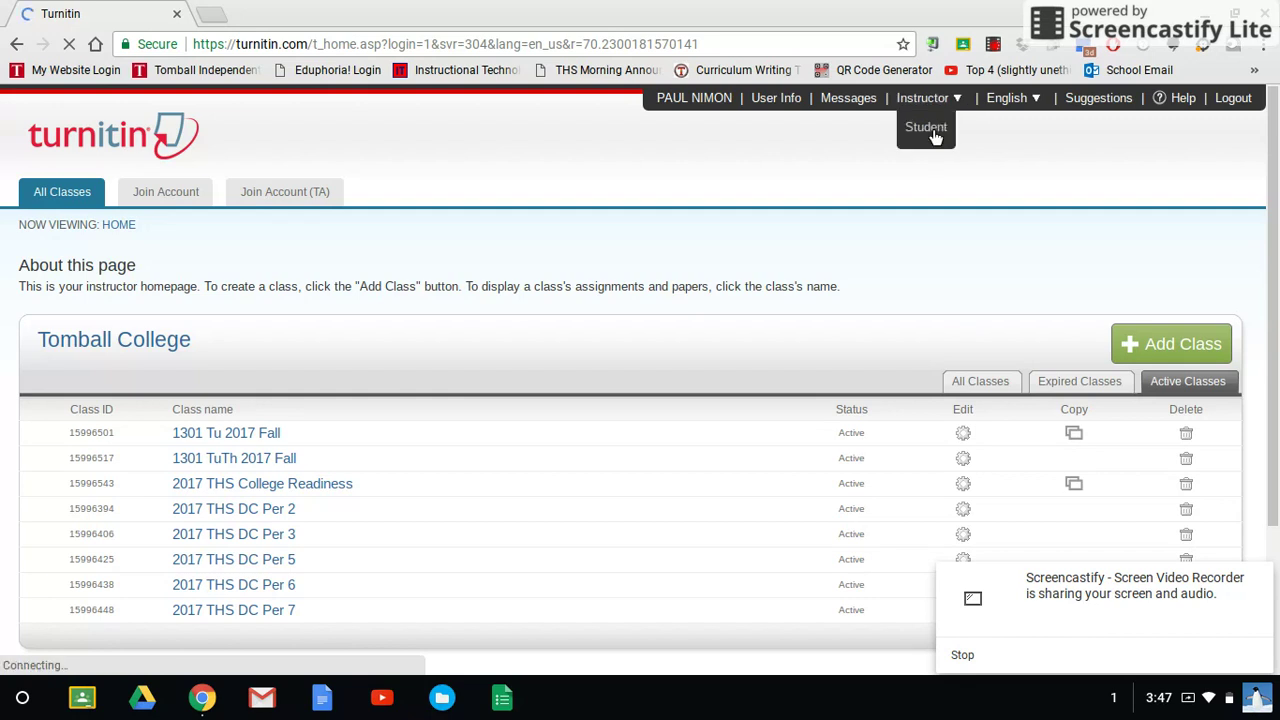
click(932, 134)
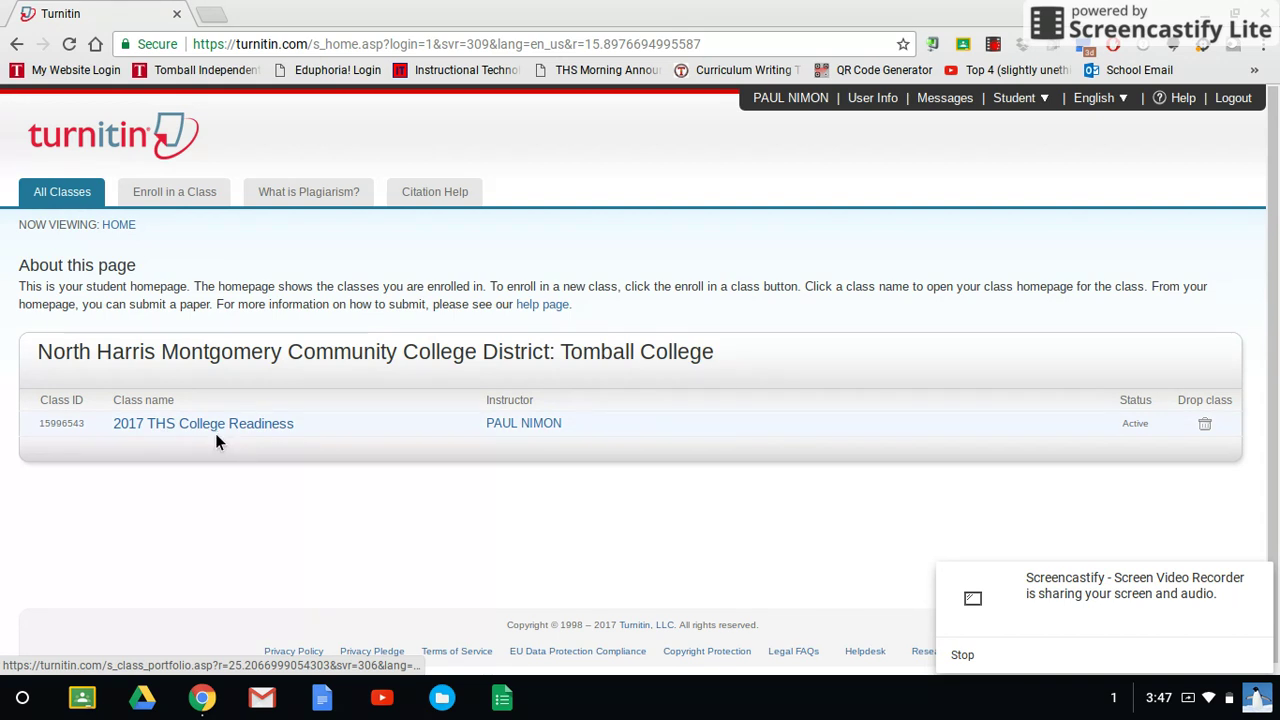
click(181, 426)
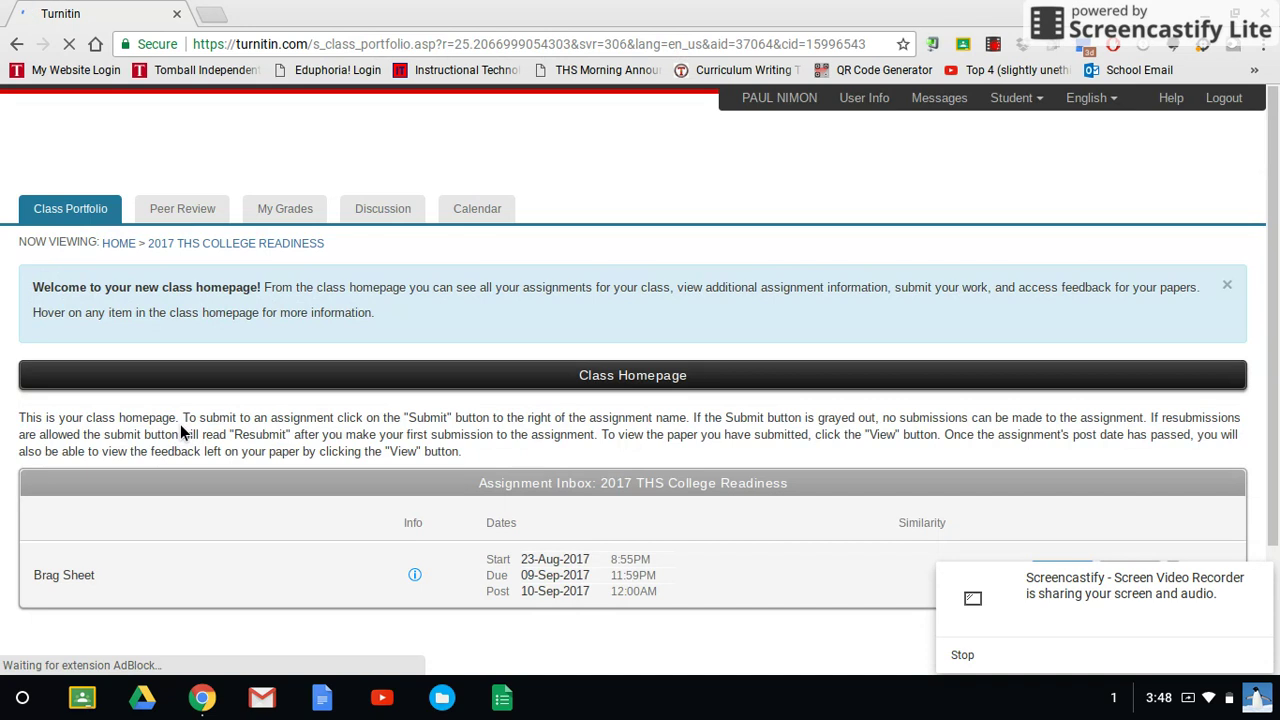
Step: Start a submission for the Brag Sheet assignment and title it Practice
scroll(1277, 204, down, 2)
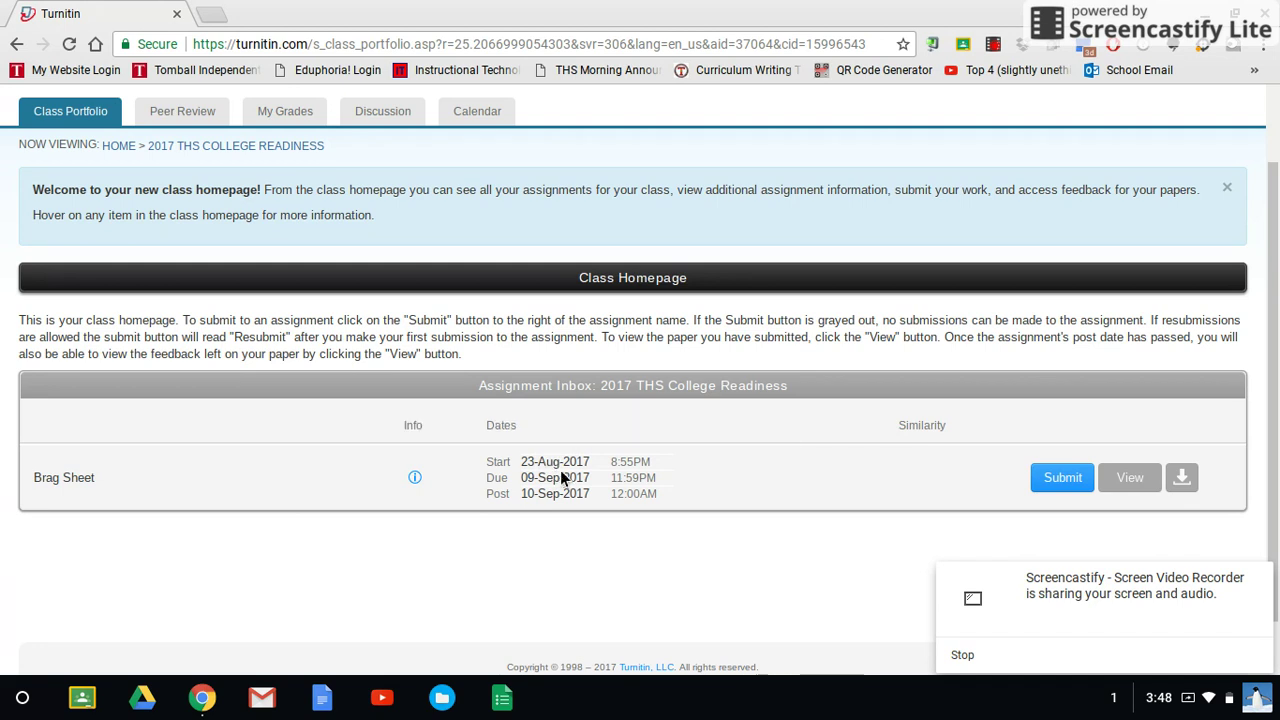
mouse_move(569, 467)
click(1057, 482)
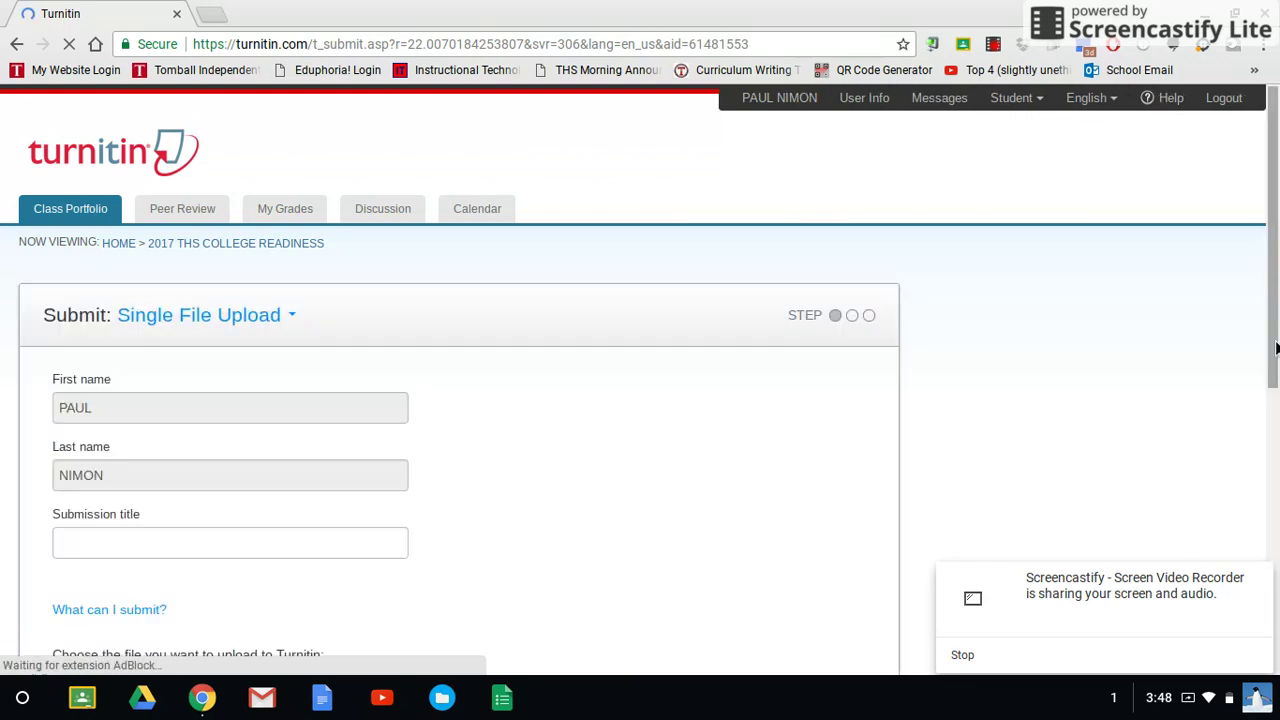
drag(1276, 347, 1276, 443)
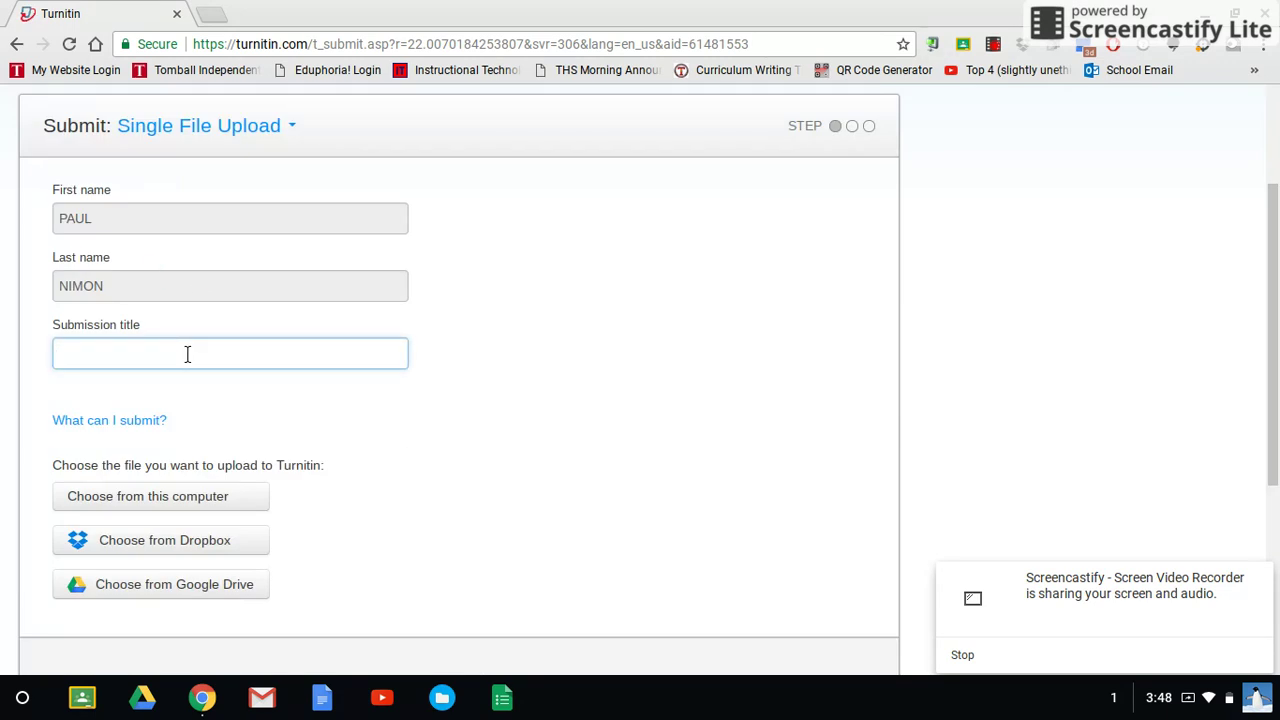
text(Practice)
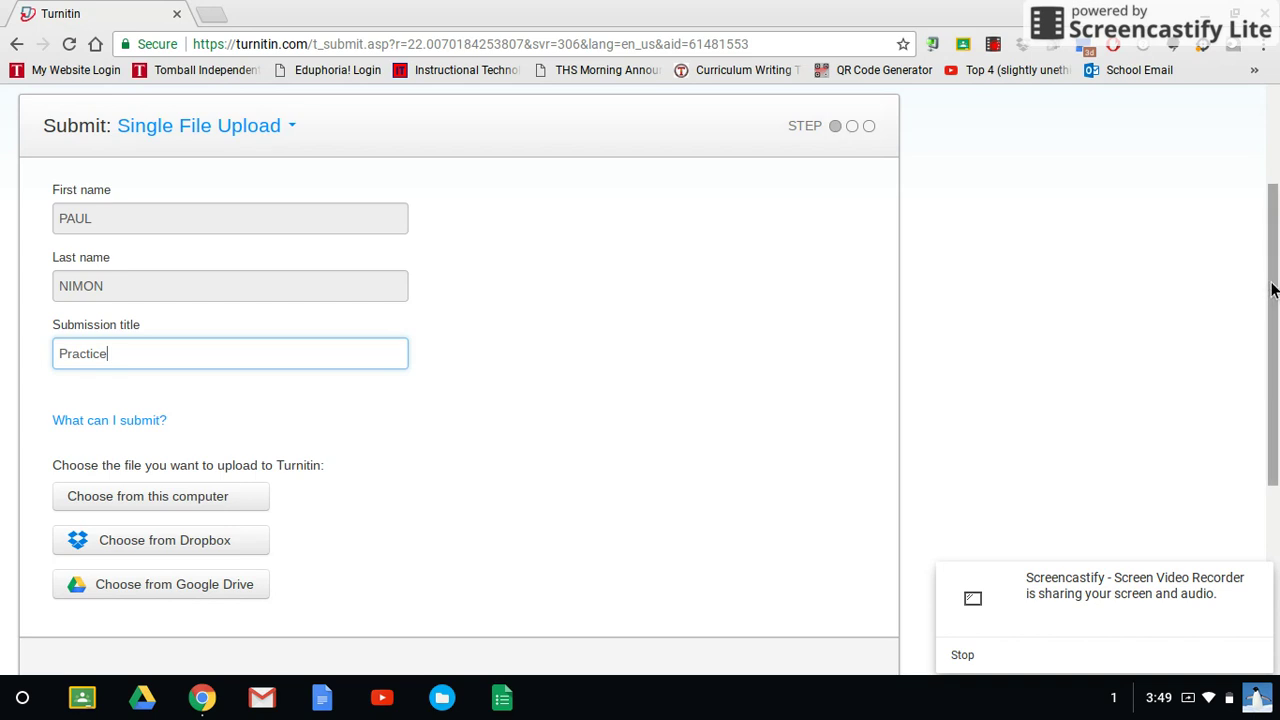
Step: Check which upload types the submission form offers besides Single File Upload
drag(1272, 290, 1272, 284)
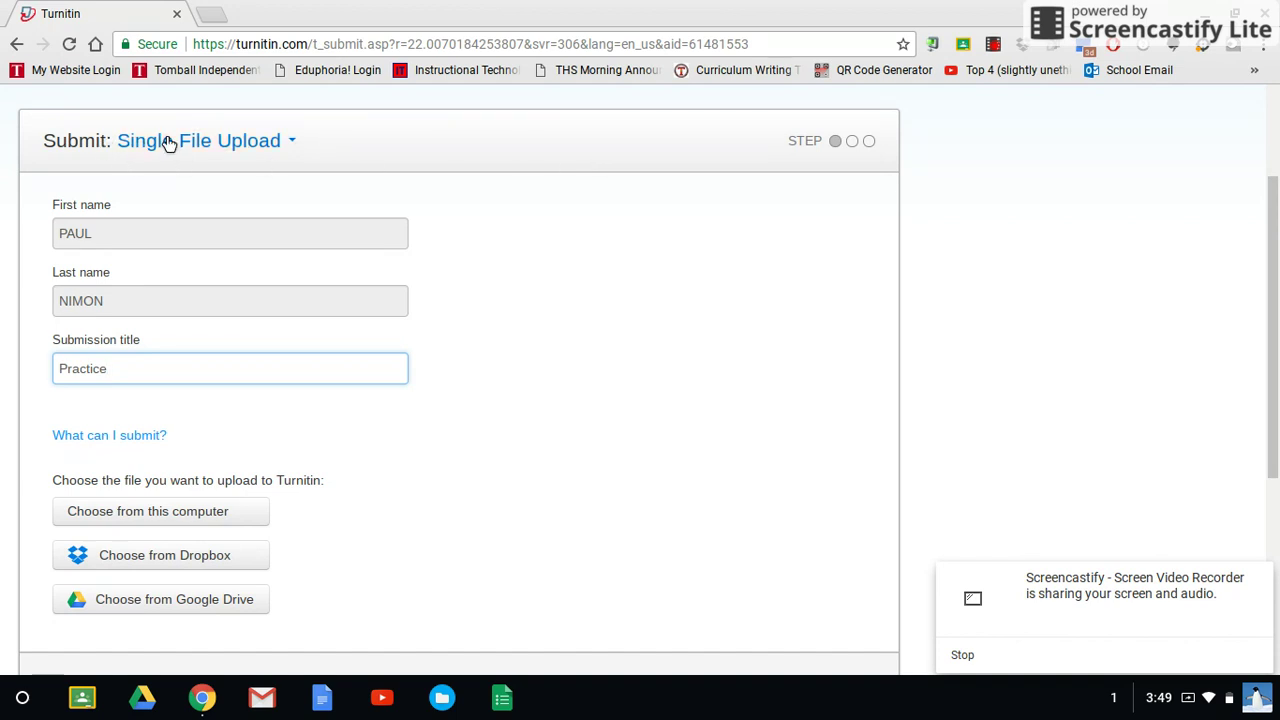
click(294, 148)
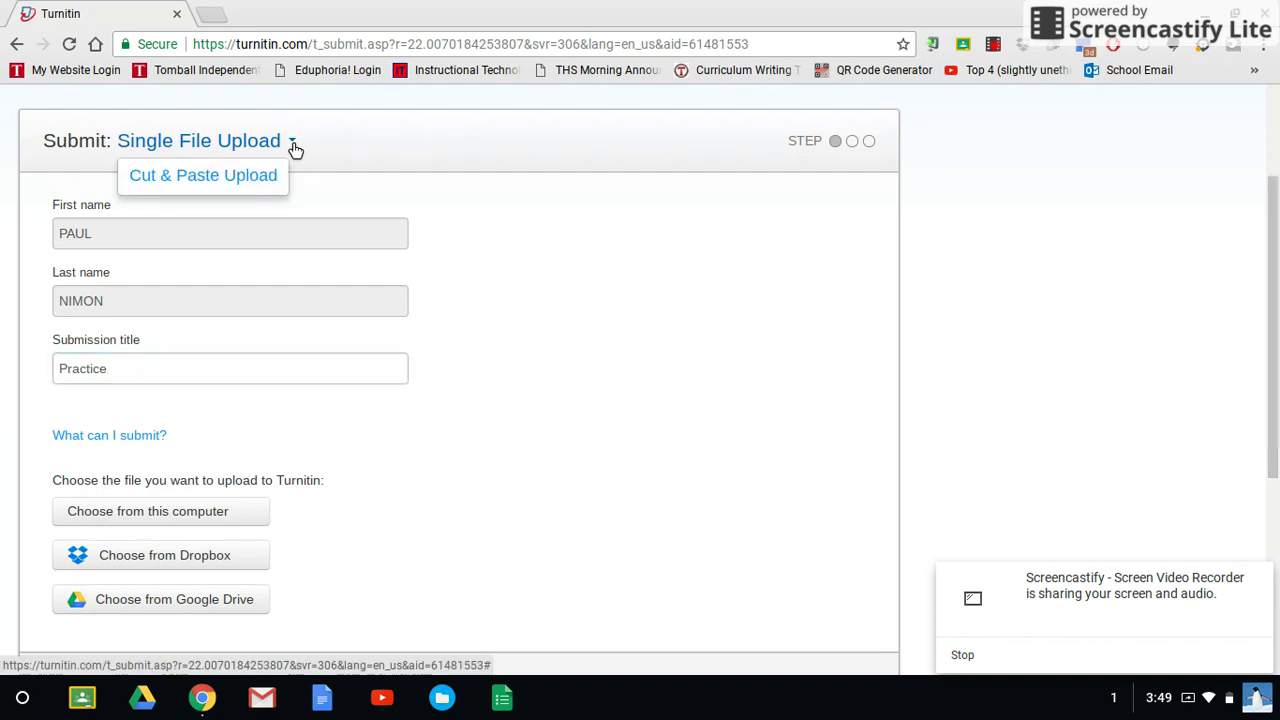
click(486, 200)
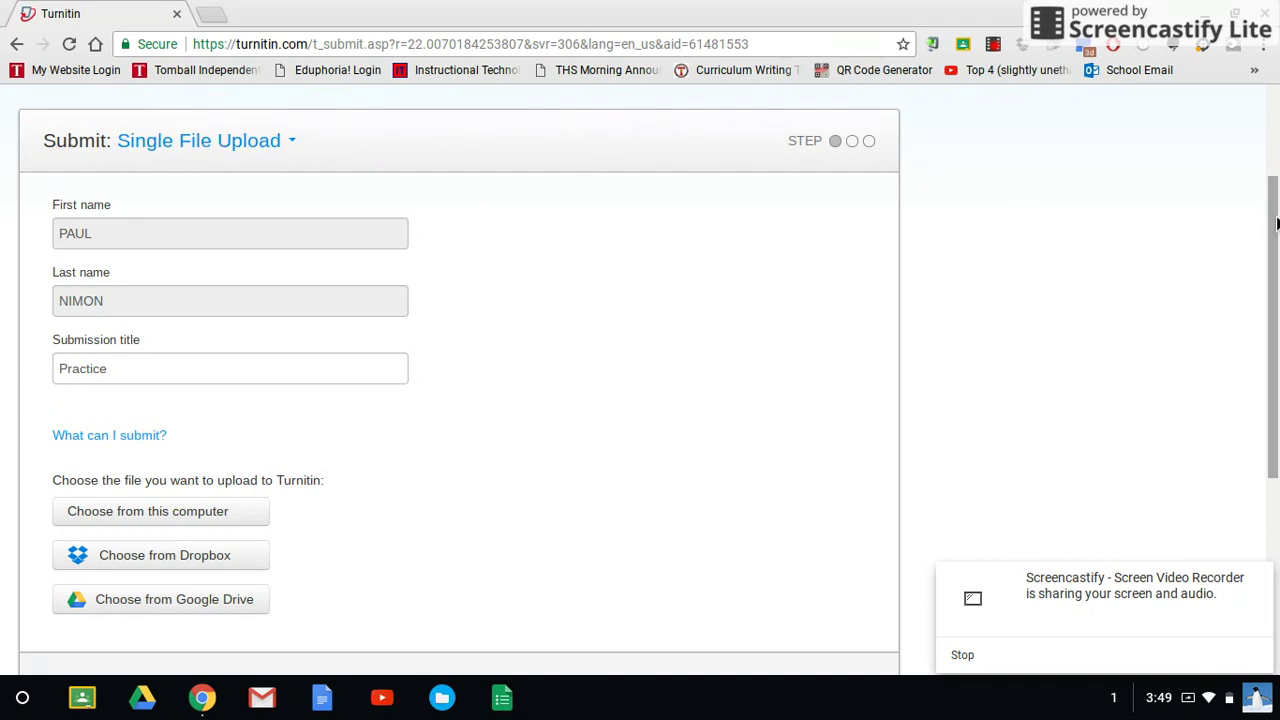
drag(1276, 226, 1276, 325)
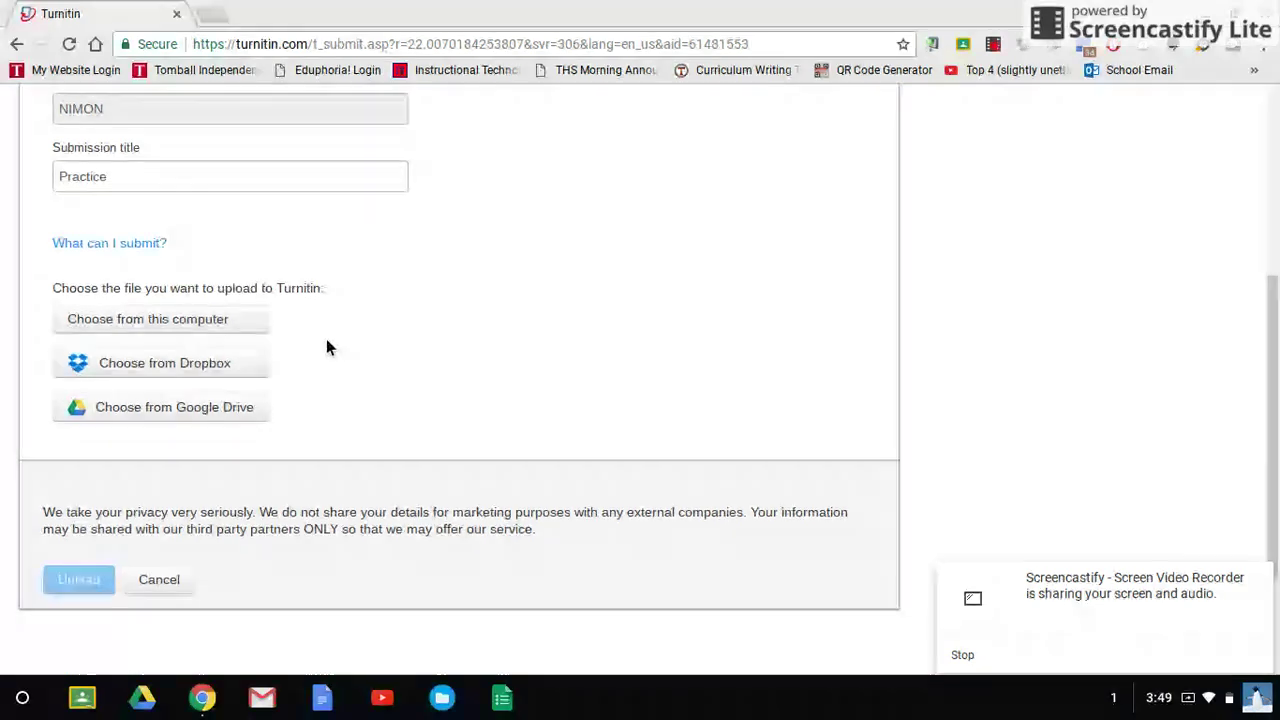
click(166, 329)
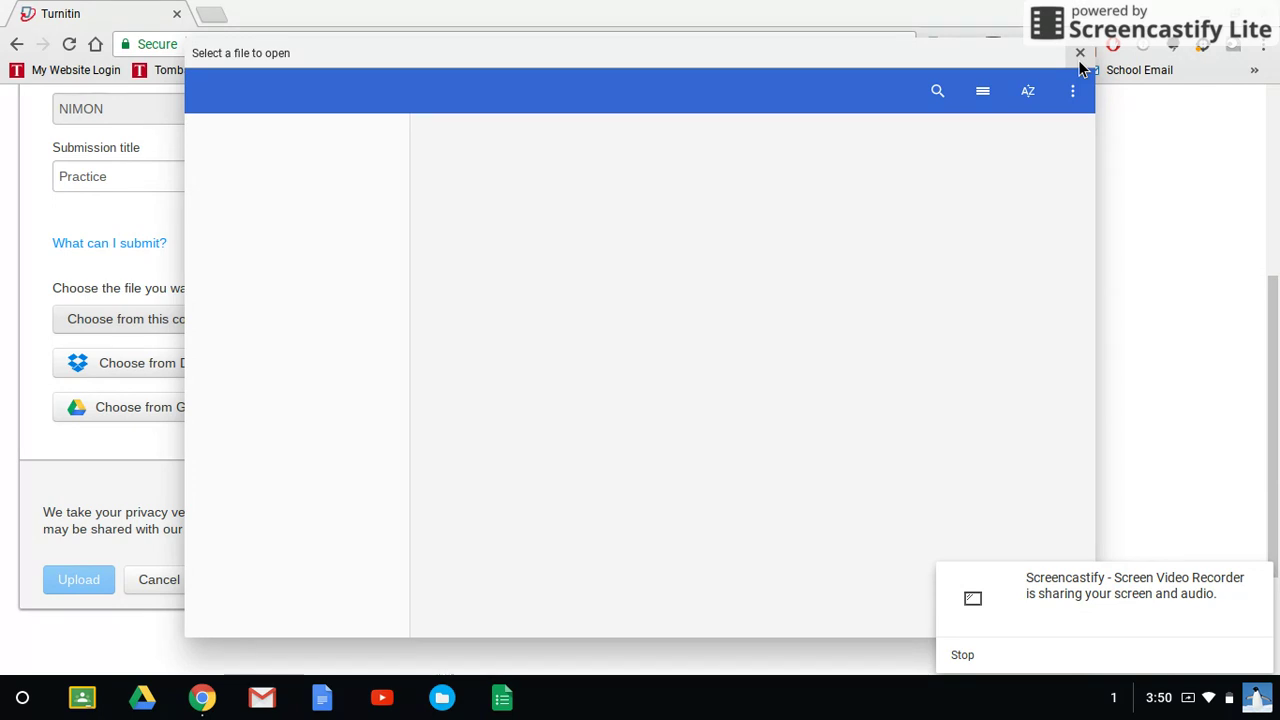
click(1080, 53)
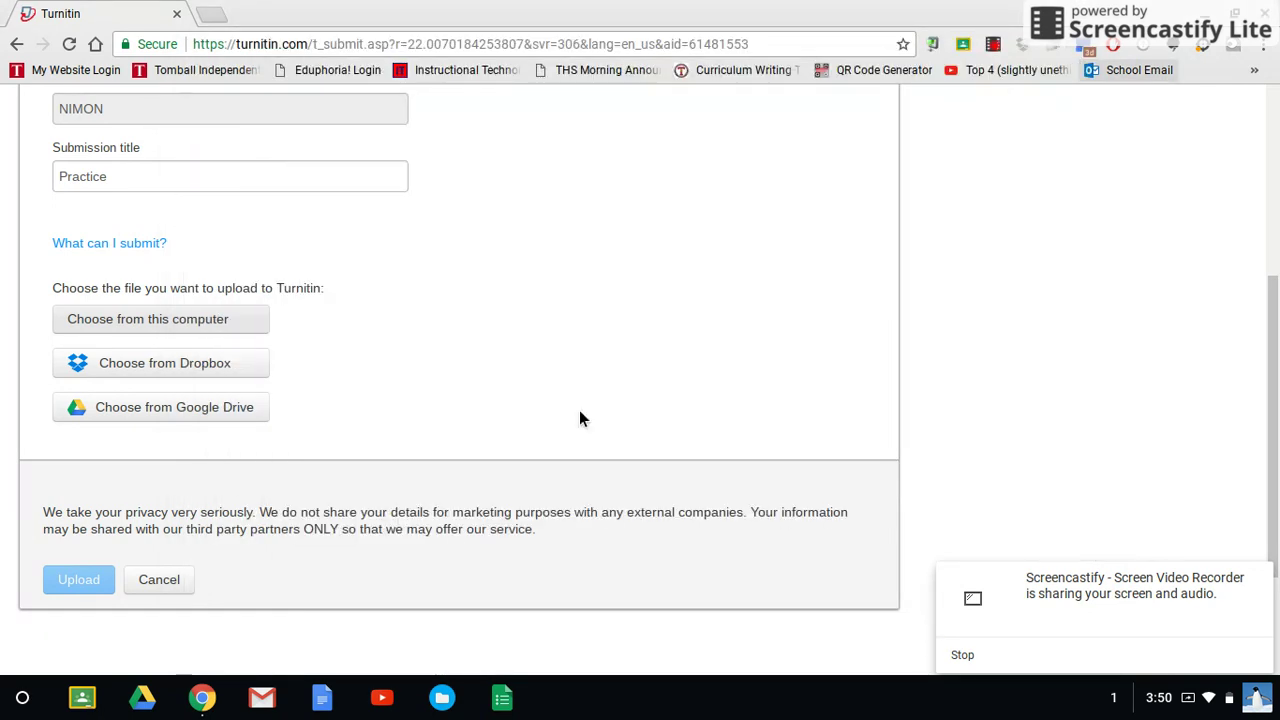
Step: Choose the Google Drive document Copy_of_Character_Strong_Curriculum_Days_and_Lesson_to_Use and upload it for the submission
click(209, 406)
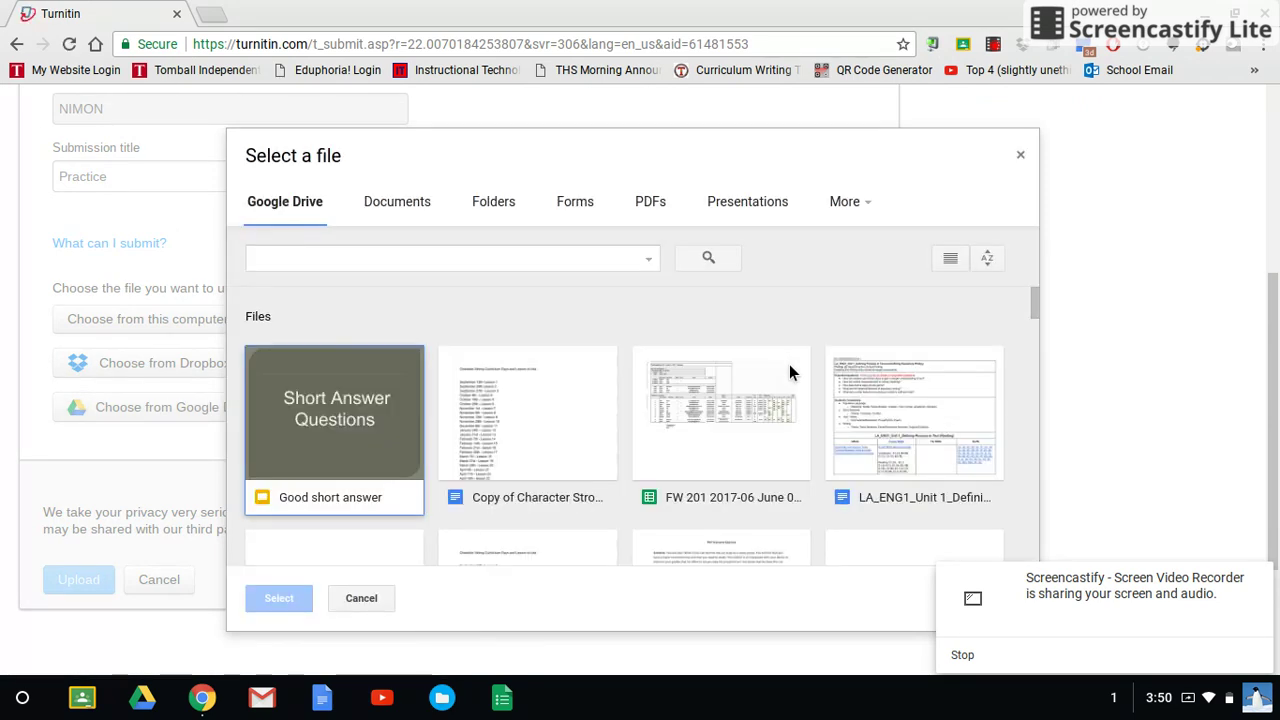
click(547, 428)
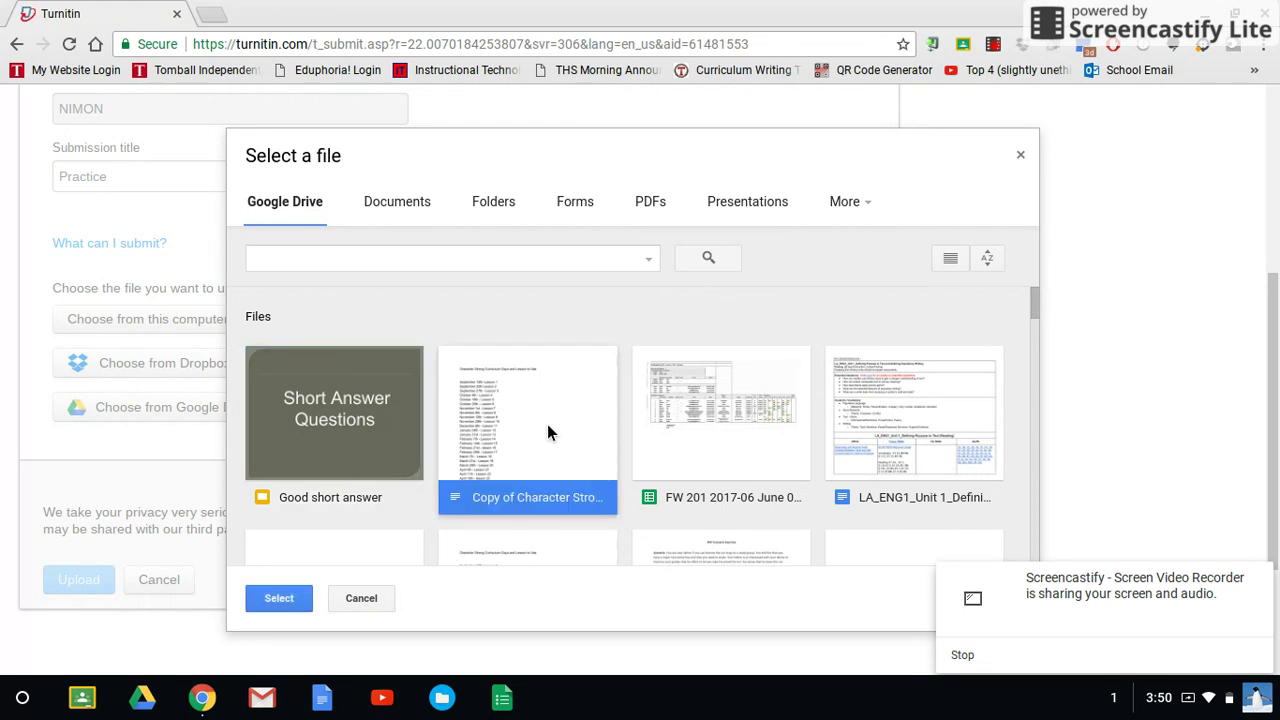
click(281, 599)
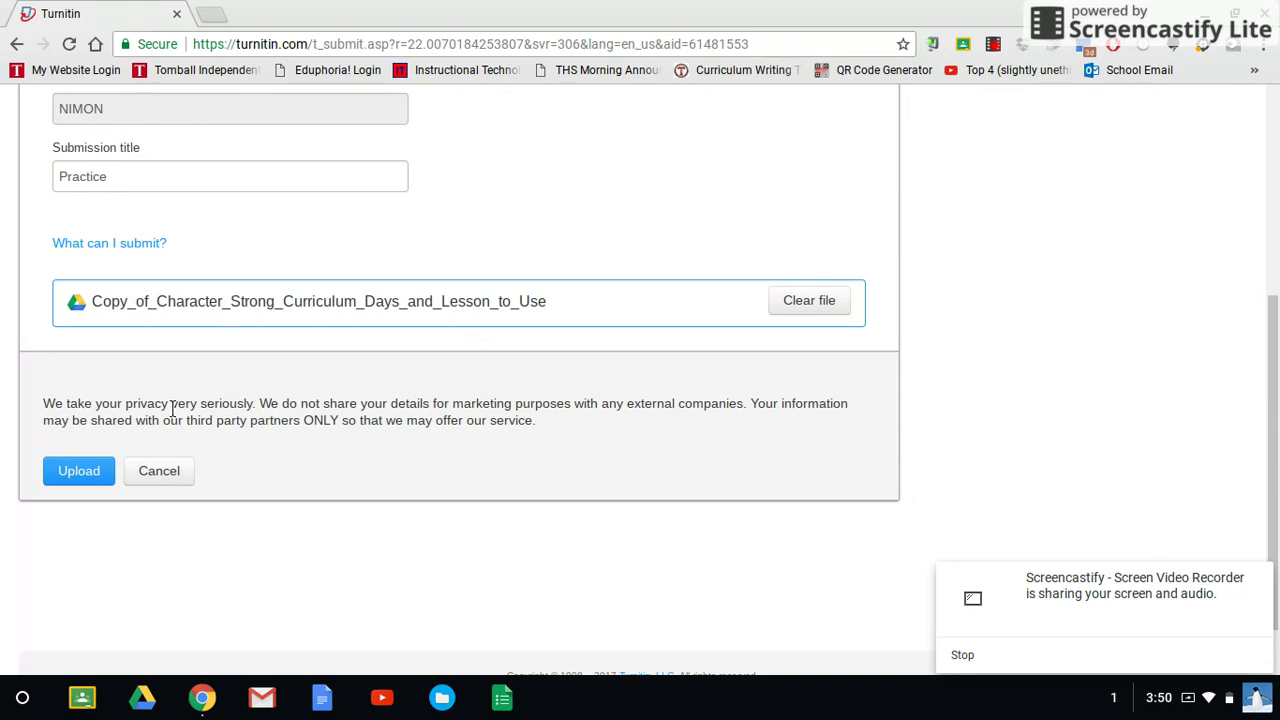
click(84, 480)
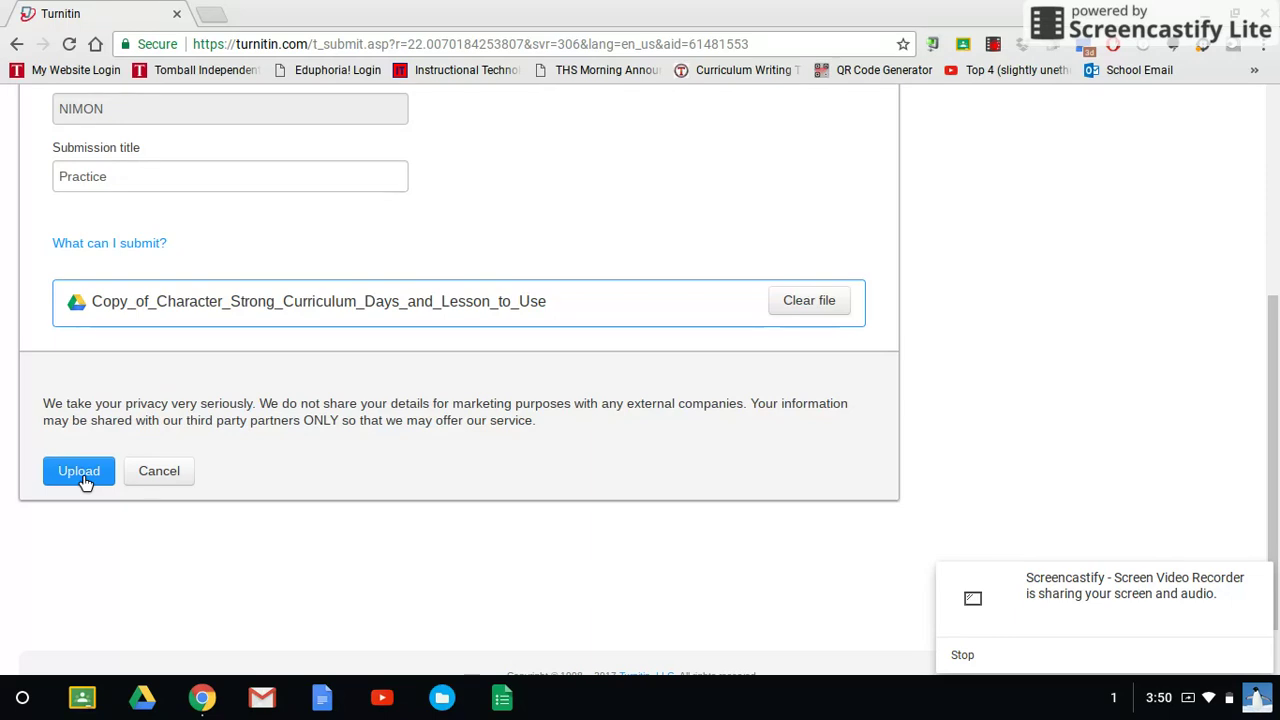
click(84, 478)
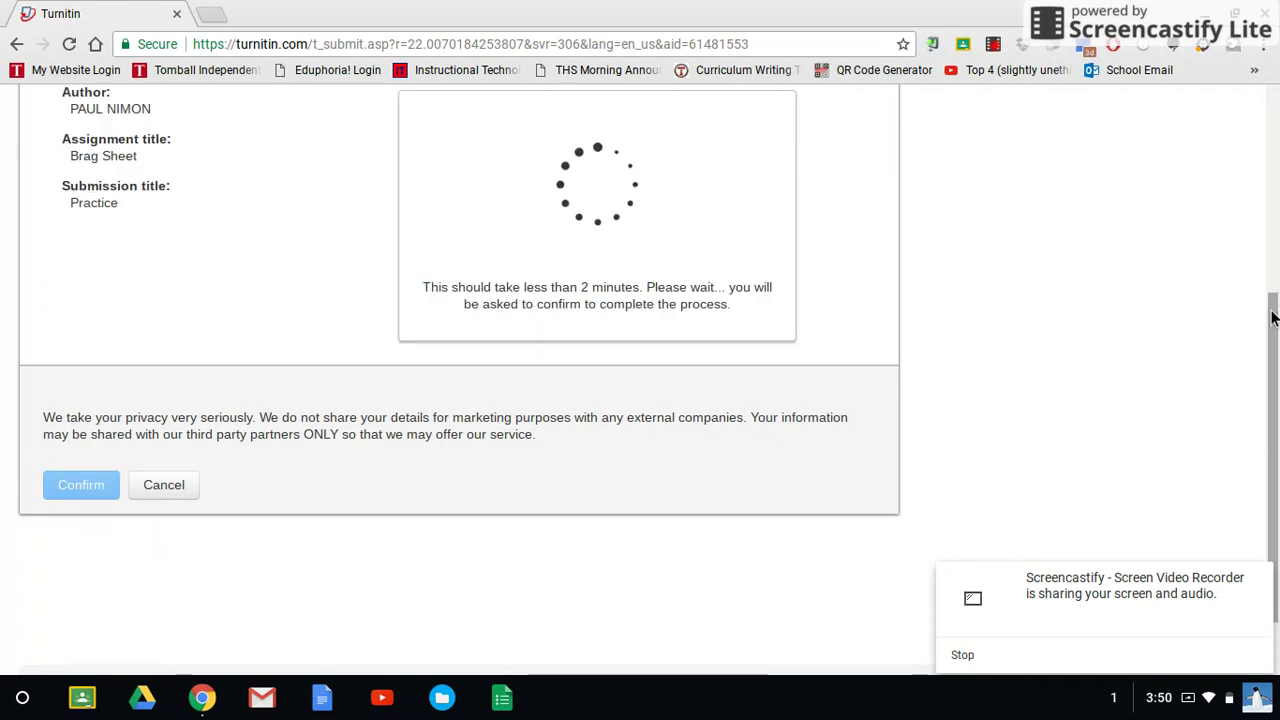
Step: Review the uploaded file's details and preview, and confirm the Brag Sheet submission
scroll(1272, 317, up, 2)
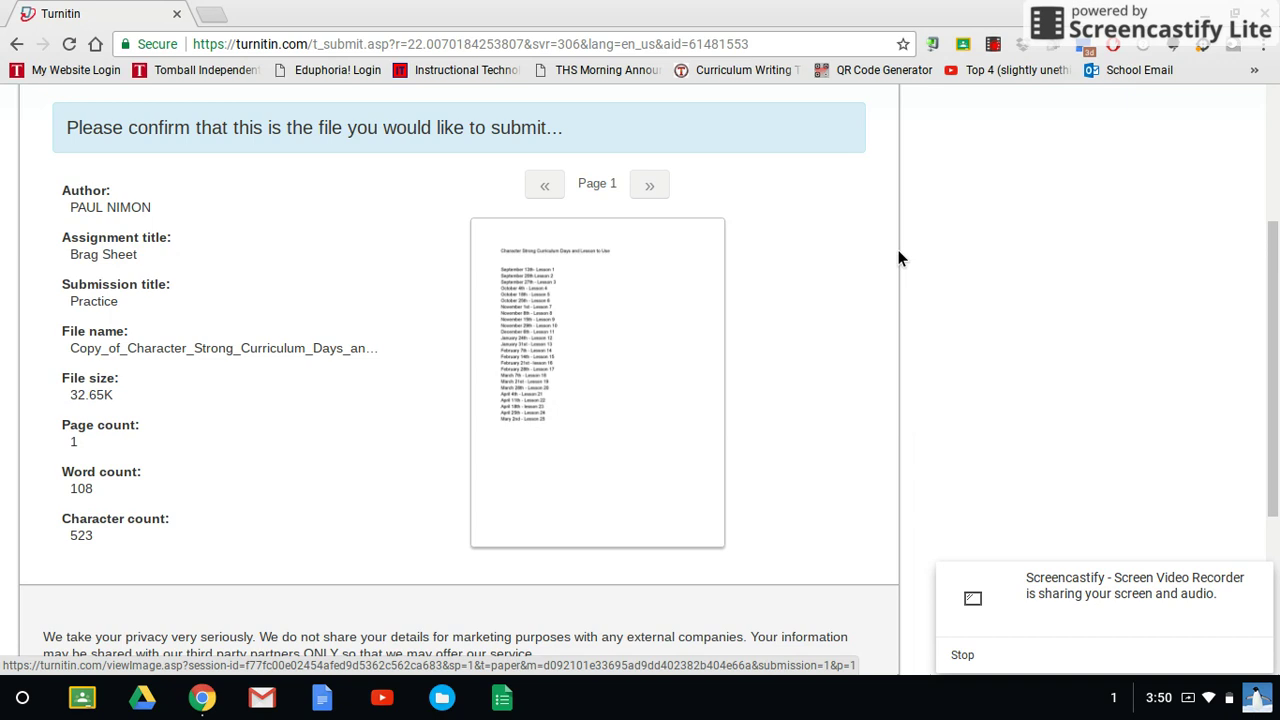
drag(1274, 267, 1274, 345)
click(95, 549)
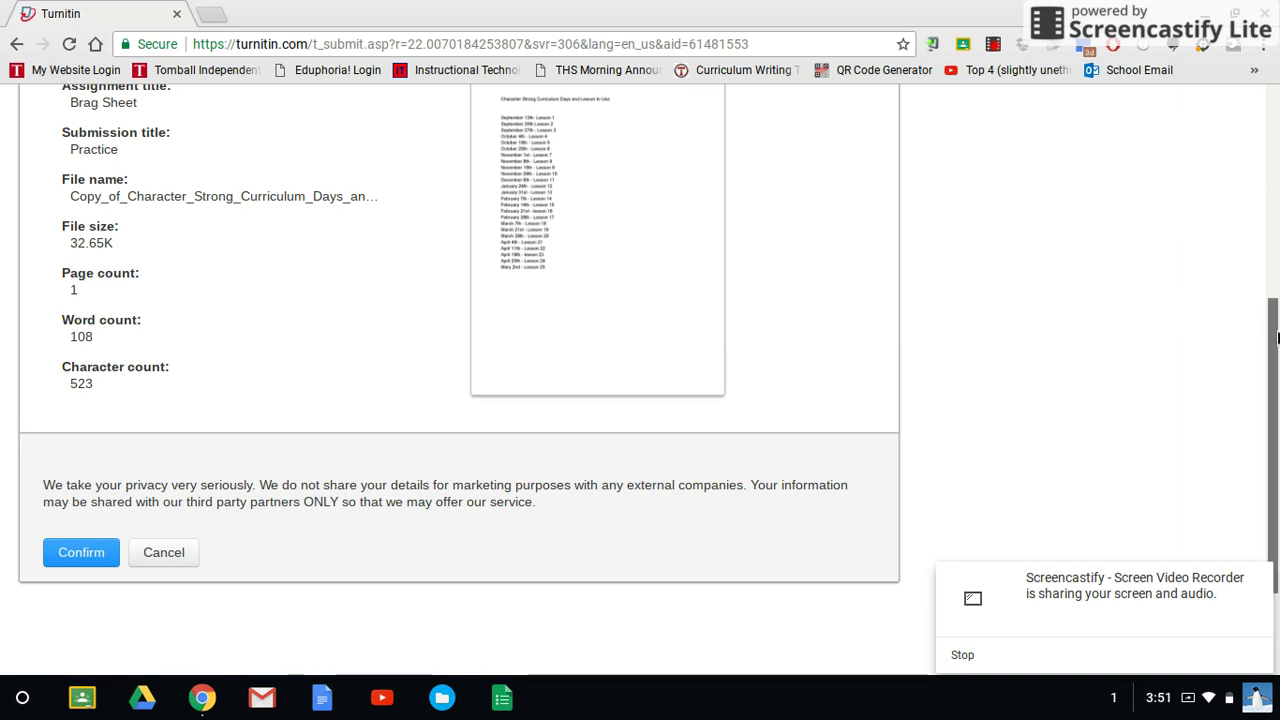
drag(1276, 338, 1276, 300)
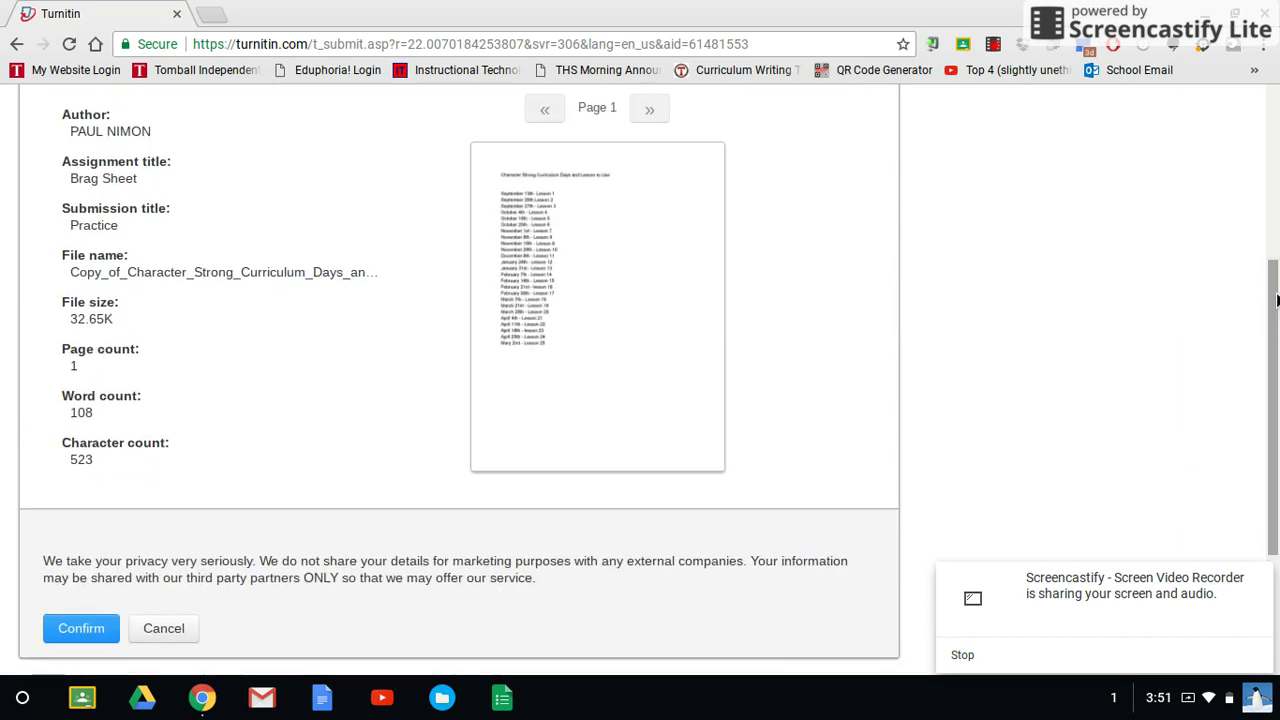
click(89, 628)
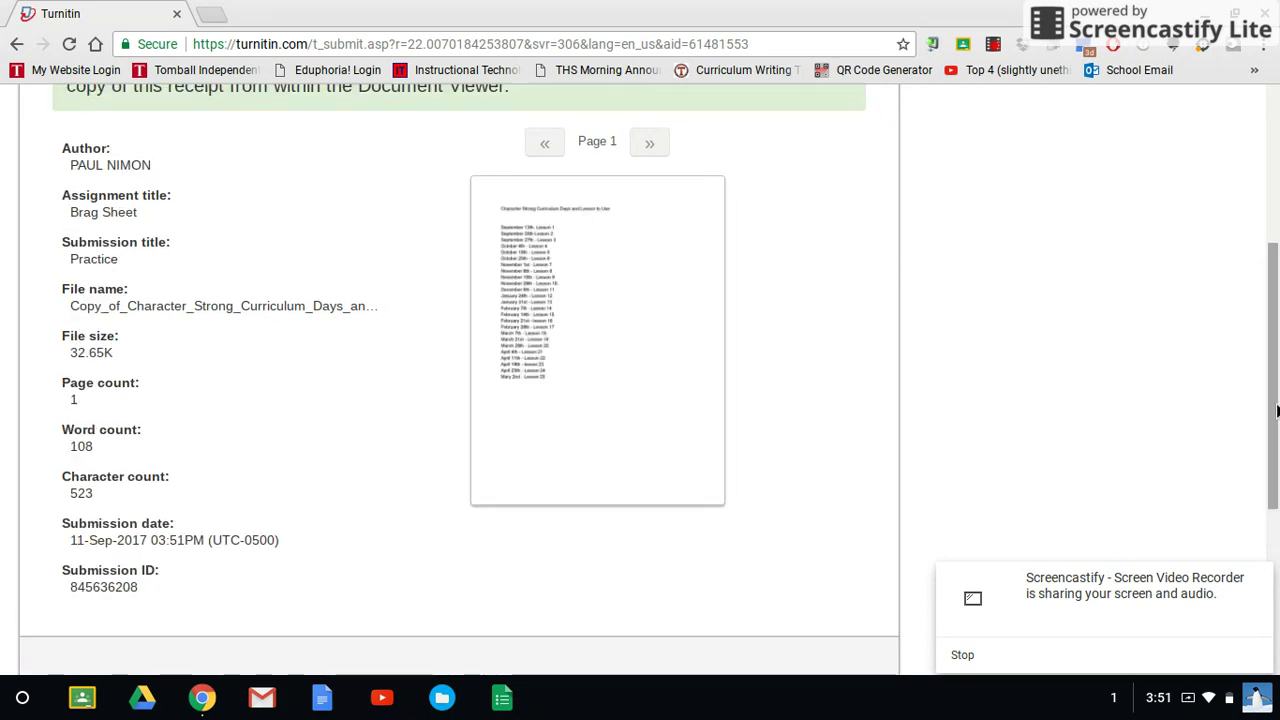
Step: Look over the digital receipt and return to the assignment list
drag(1277, 410, 1277, 335)
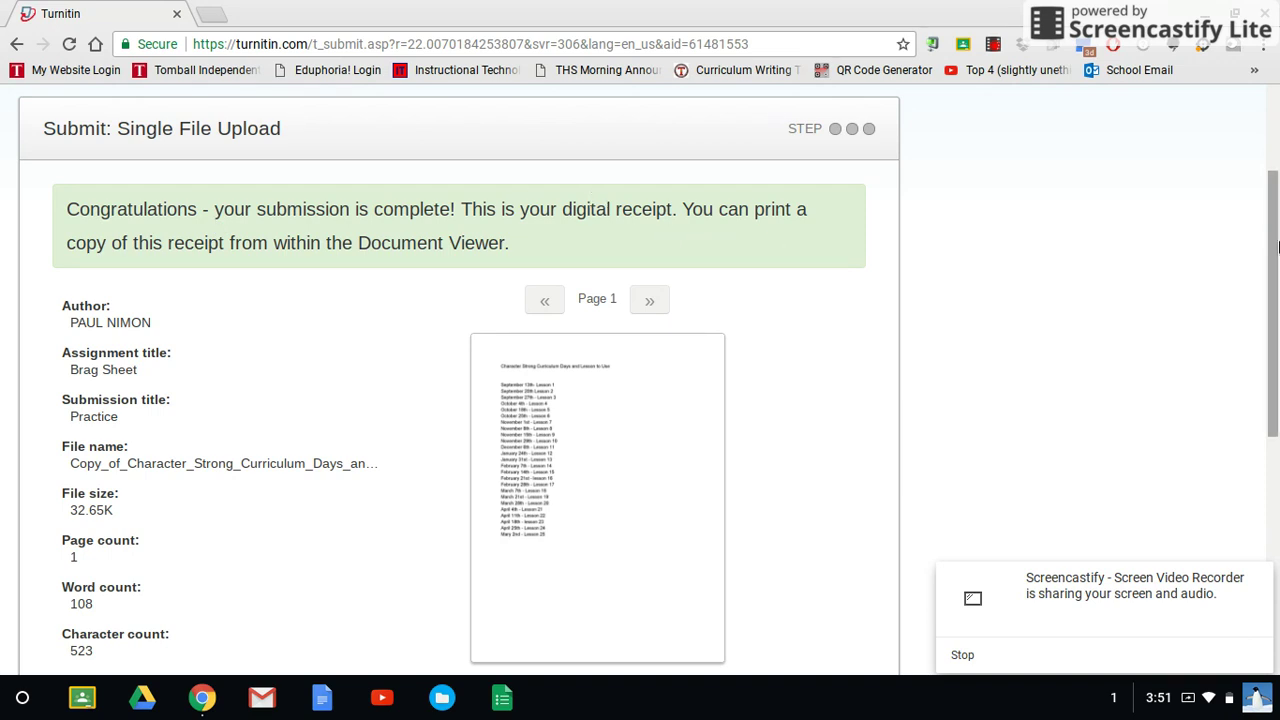
drag(1275, 277, 1277, 436)
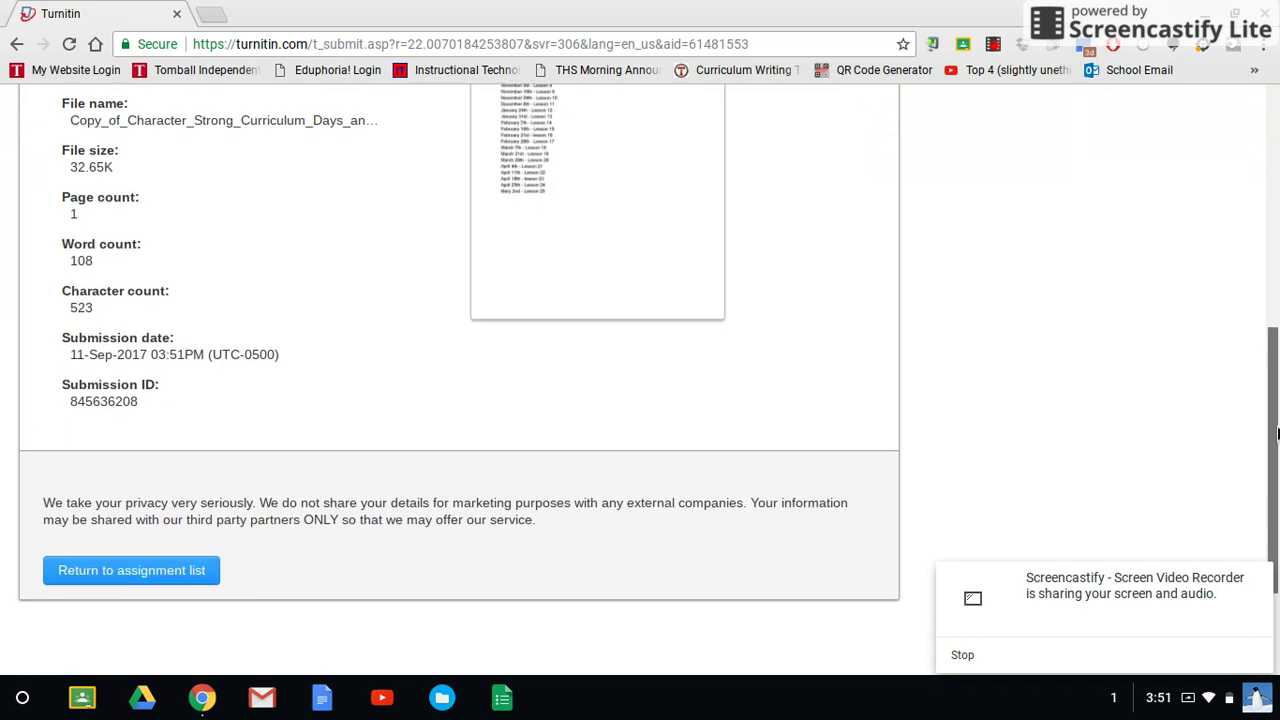
click(116, 582)
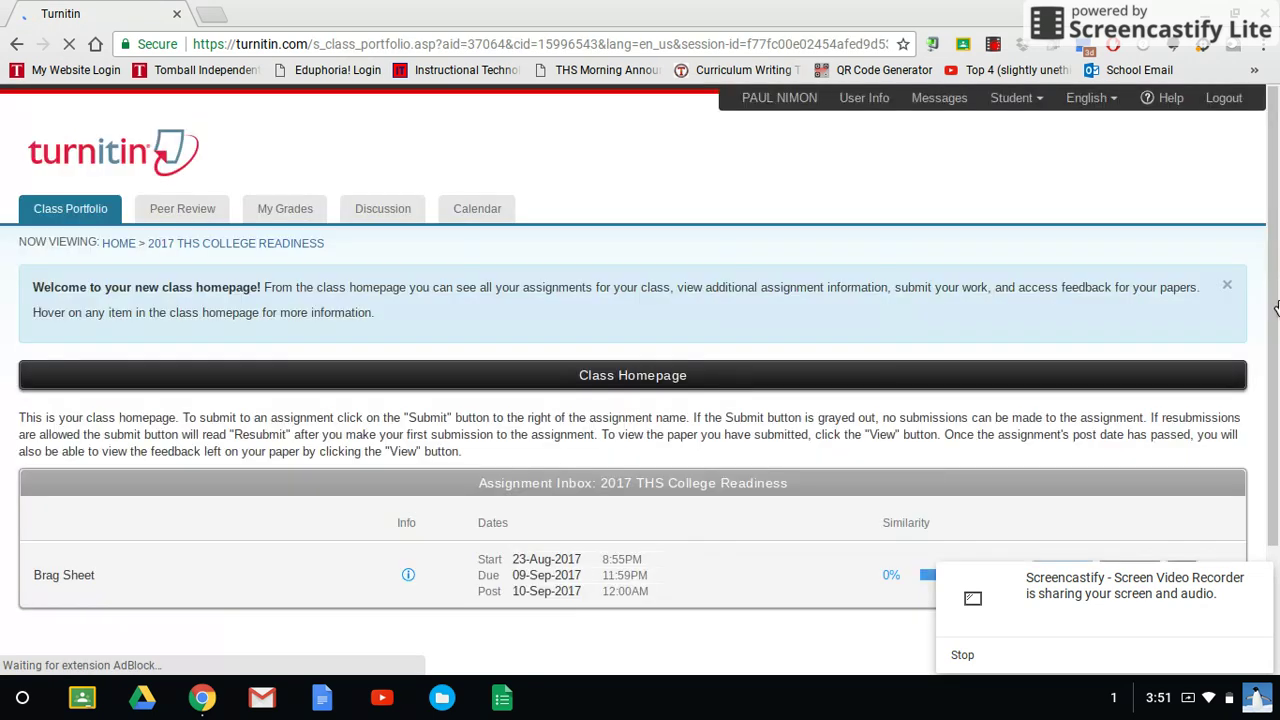
Step: Examine the similarity score of the Brag Sheet submission and whether resubmitting is allowed
scroll(231, 505, down, 3)
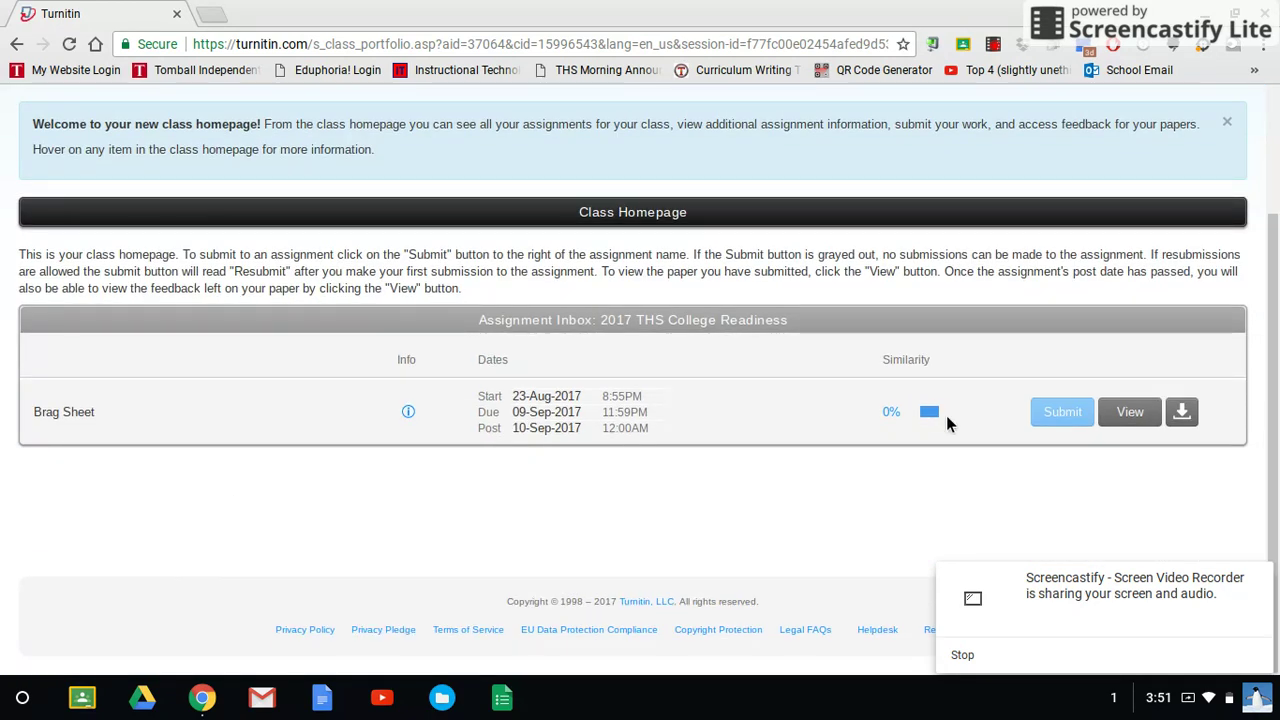
mouse_move(905, 390)
mouse_move(933, 421)
mouse_move(1062, 416)
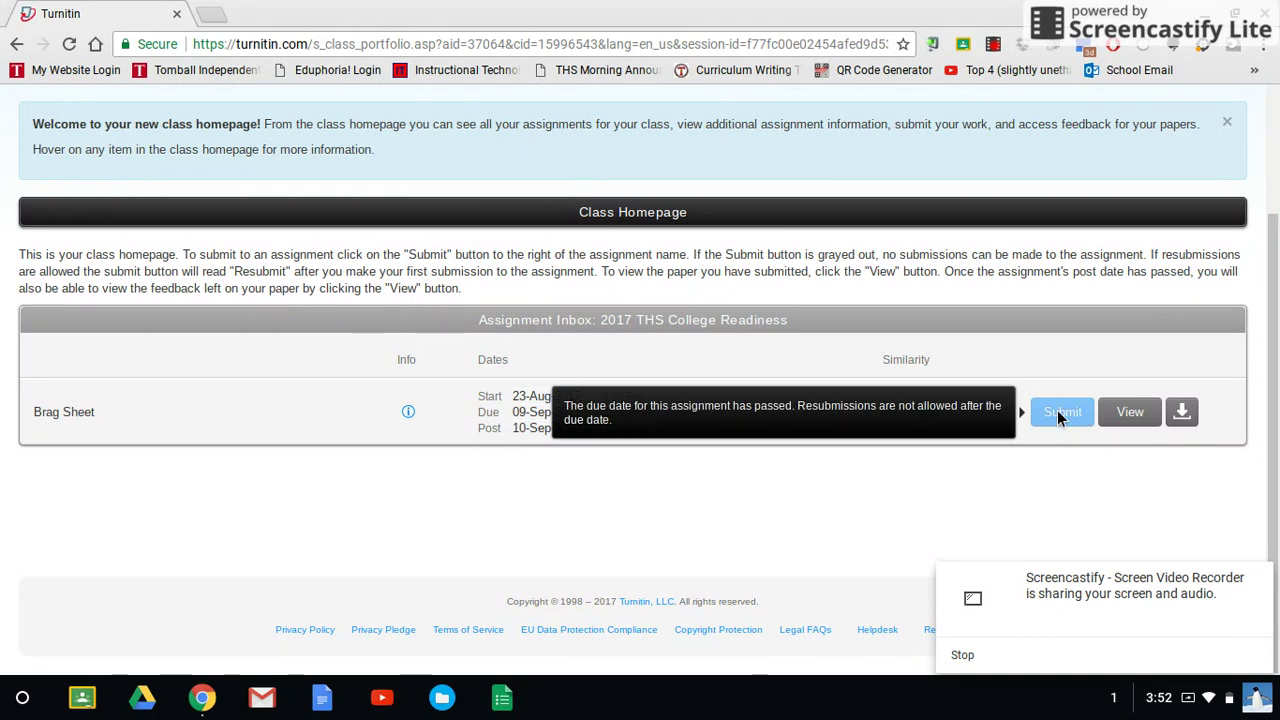